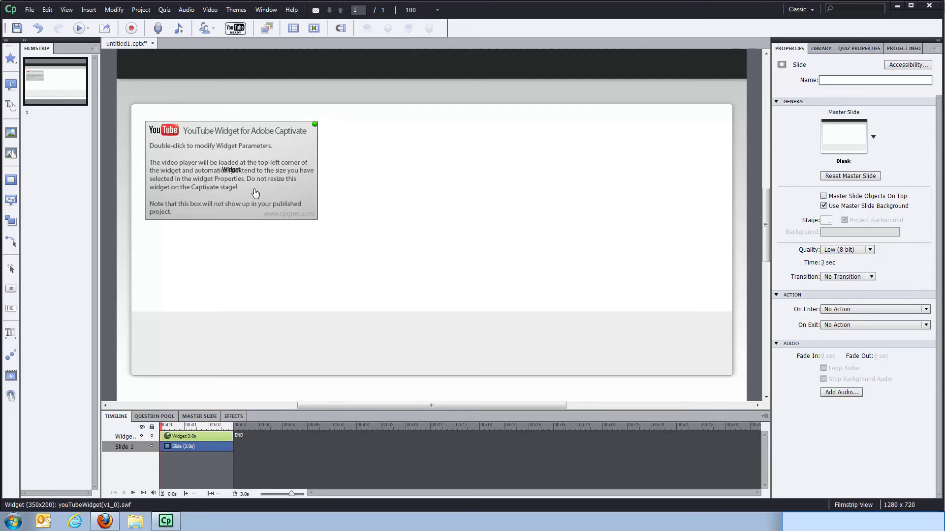
Select the YouTube widget on the slide and open its Widget Properties dialog.
{"action": "mouse_move", "coordinate": [246, 152]}
{"action": "left_mouse_down"}
{"action": "mouse_move", "coordinate": [274, 115]}
{"action": "mouse_move", "coordinate": [249, 121]}
{"action": "mouse_move", "coordinate": [234, 156]}
{"action": "mouse_move", "coordinate": [247, 148]}
{"action": "left_mouse_up"}
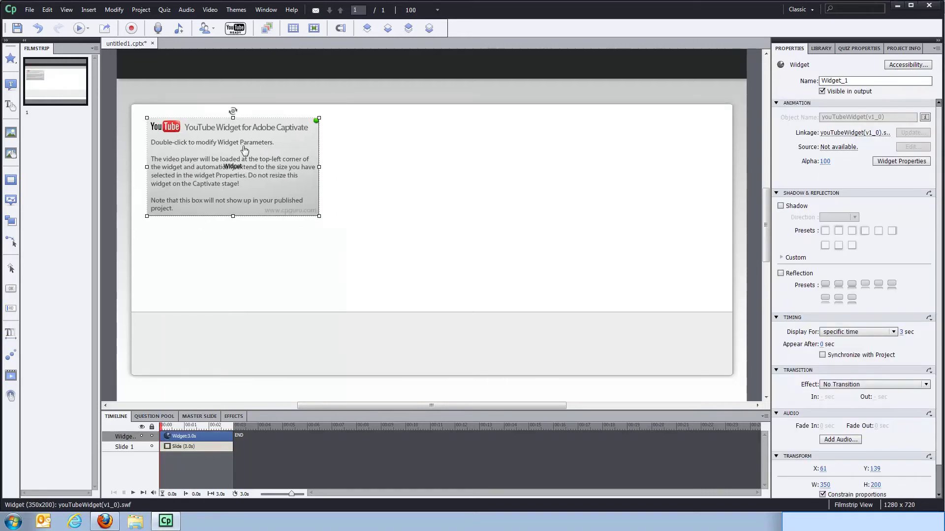
{"action": "double_click", "coordinate": [223, 156]}
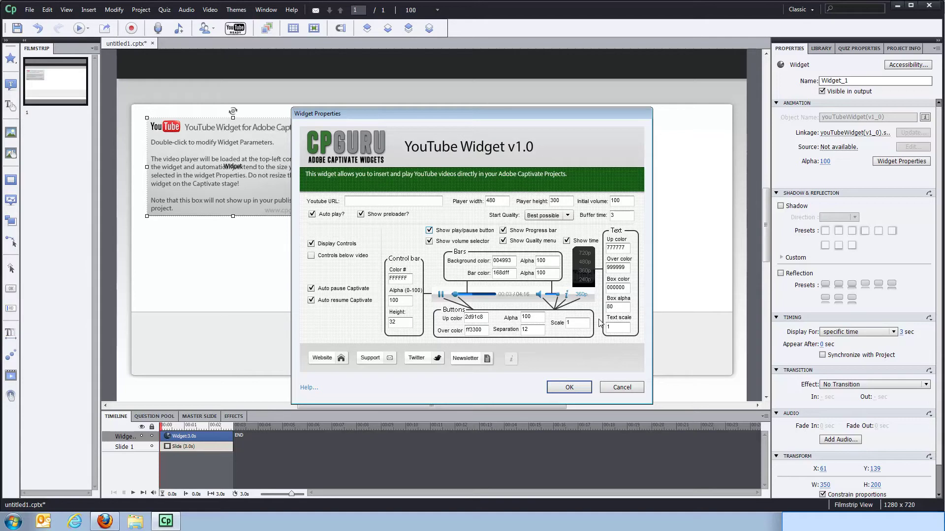
{"action": "left_click", "coordinate": [429, 230]}
{"action": "left_click", "coordinate": [502, 240]}
{"action": "left_click", "coordinate": [503, 241]}
{"action": "left_click", "coordinate": [430, 230]}
{"action": "left_click", "coordinate": [335, 247]}
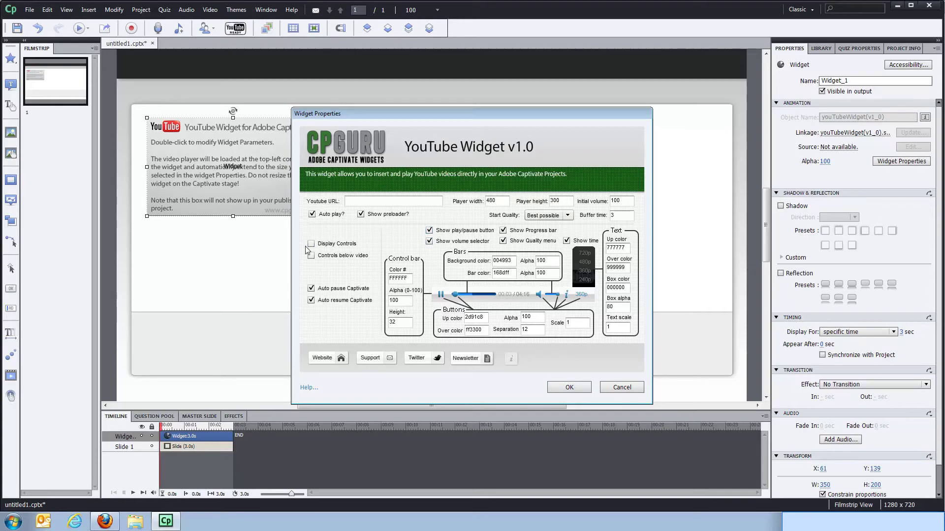
{"action": "left_click", "coordinate": [337, 249]}
{"action": "left_click", "coordinate": [621, 215]}
{"action": "left_click", "coordinate": [567, 216]}
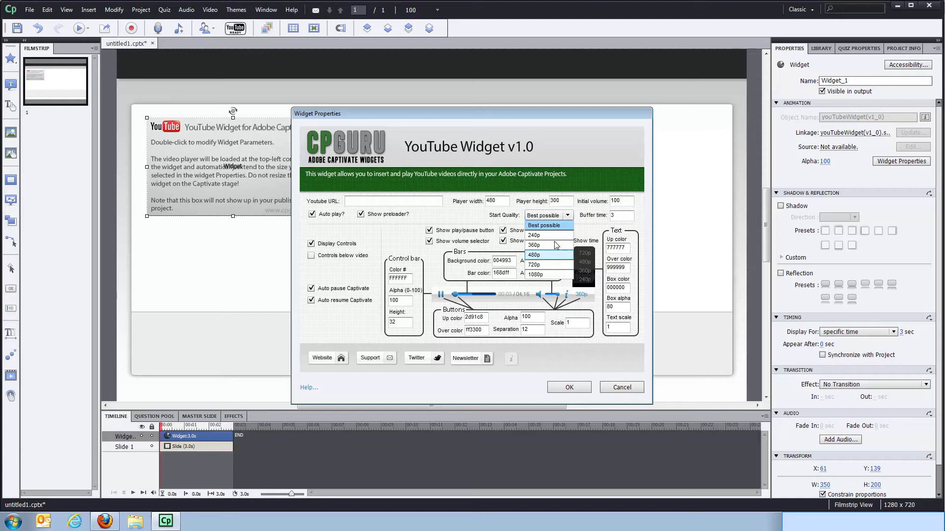
{"action": "left_click", "coordinate": [564, 227]}
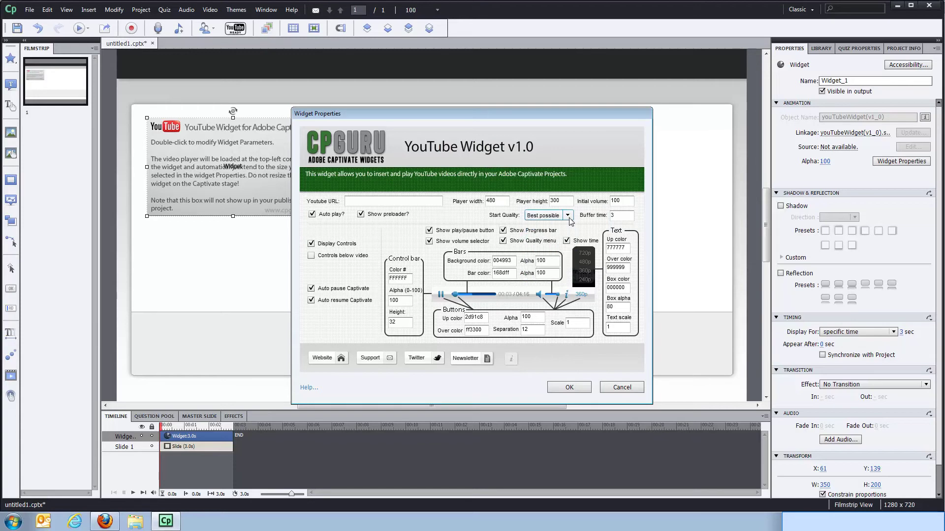
{"action": "left_click", "coordinate": [568, 218]}
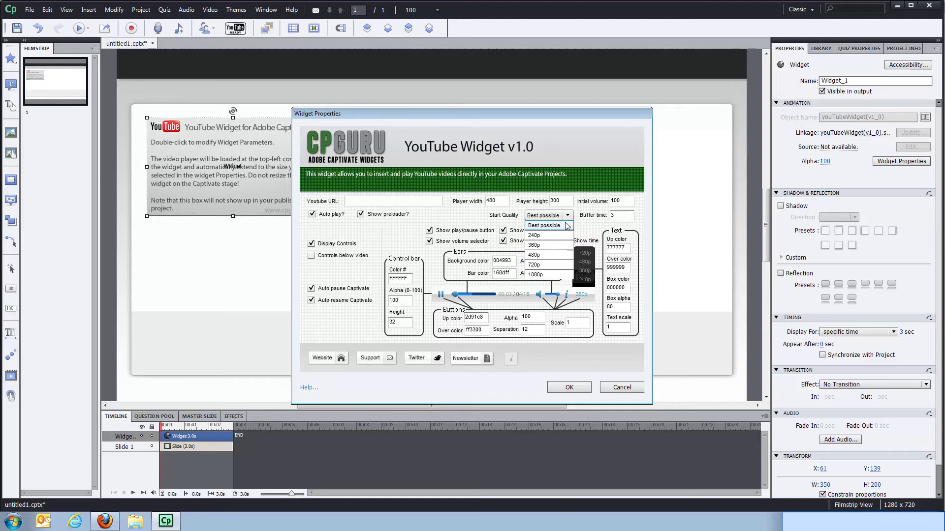
{"action": "left_click", "coordinate": [511, 216]}
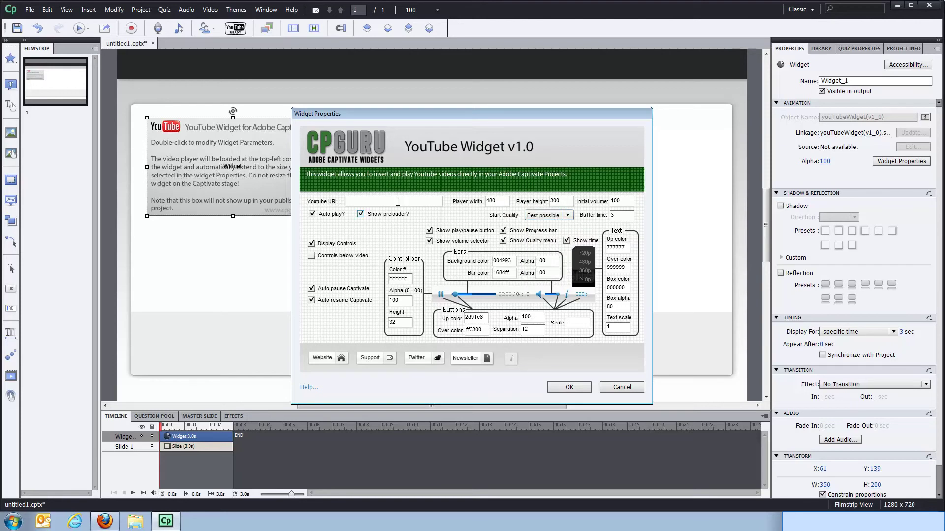
Copy the Game Of Thrones Season 3 trailer page's web address from Firefox.
{"action": "left_click", "coordinate": [115, 524]}
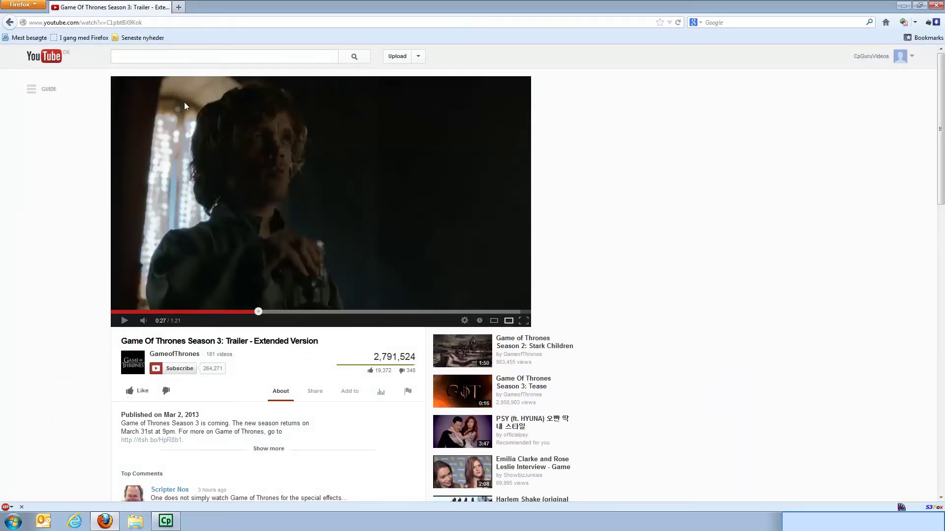
{"action": "left_click", "coordinate": [105, 22]}
{"action": "right_click", "coordinate": [105, 24]}
{"action": "left_click", "coordinate": [139, 58]}
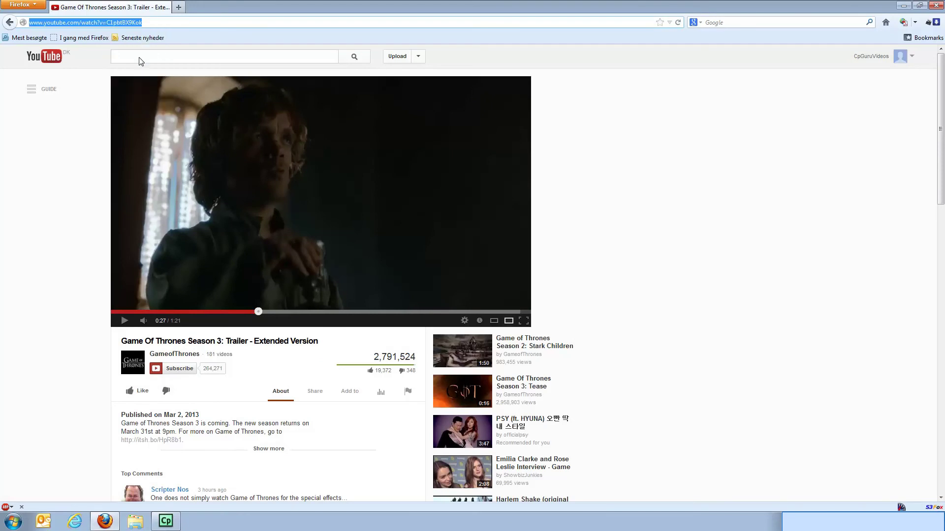
Paste the trailer's web address into the Captivate widget's YouTube URL field.
{"action": "left_click", "coordinate": [165, 521]}
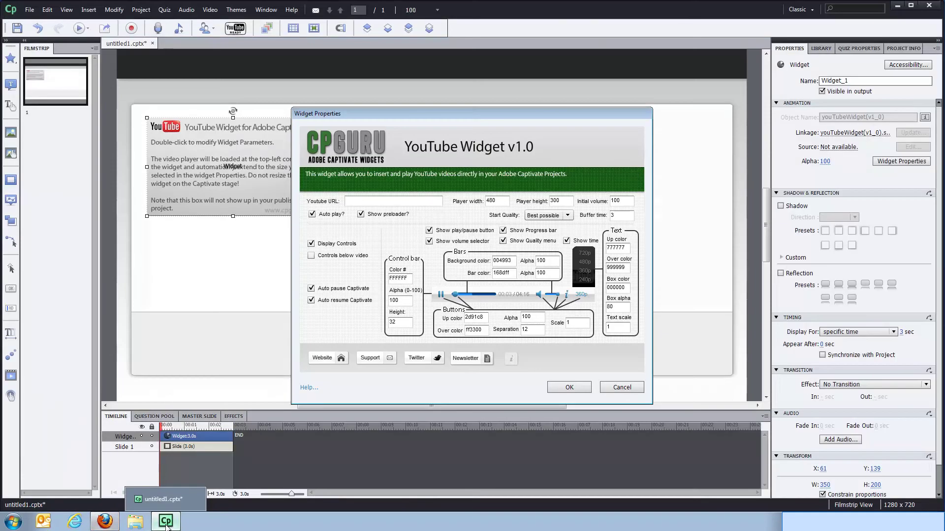
{"action": "left_click", "coordinate": [370, 197]}
{"action": "right_click", "coordinate": [370, 196]}
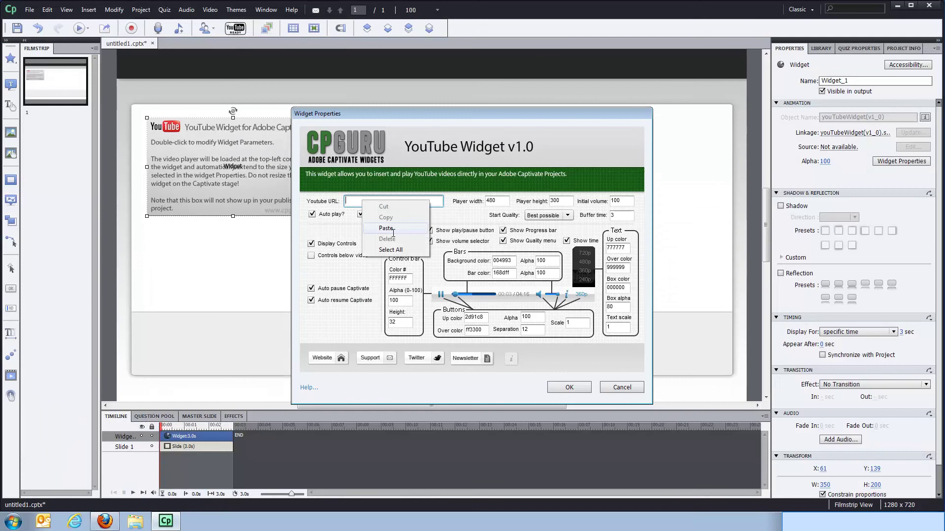
{"action": "left_click", "coordinate": [392, 230]}
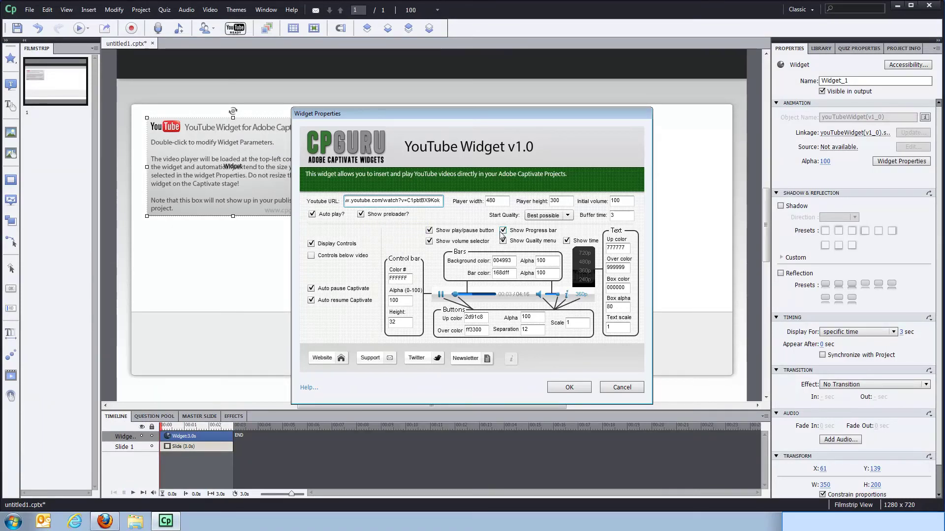
{"action": "key", "text": "Home"}
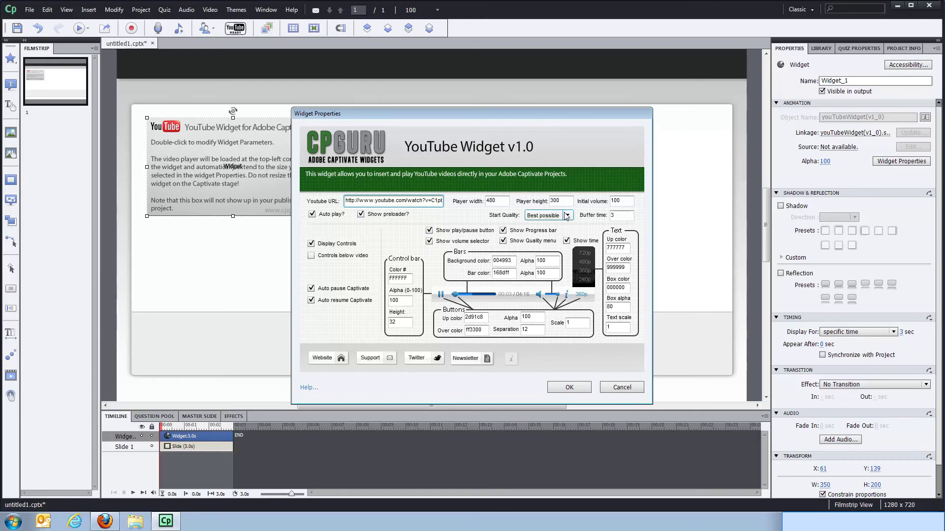
Look up the trailer's YouTube embed video size, 853 × 480.
{"action": "left_click", "coordinate": [114, 527]}
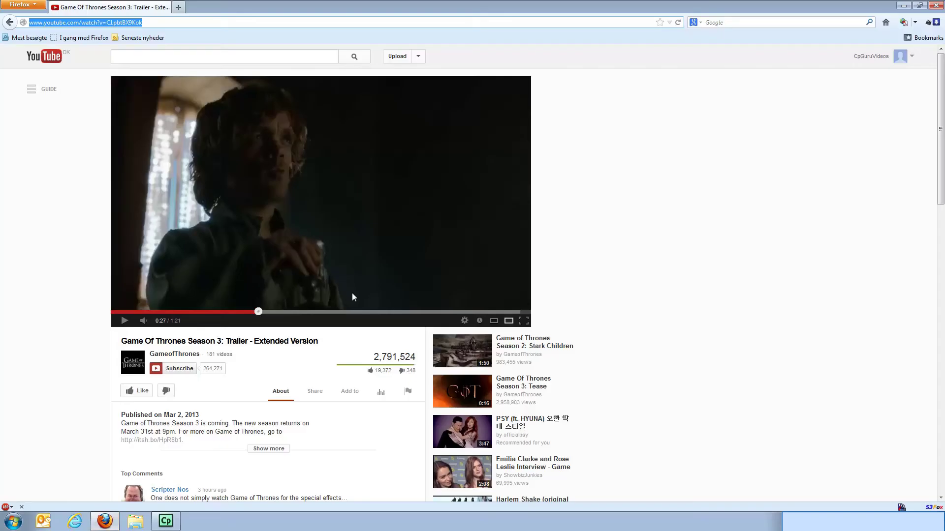
{"action": "left_click", "coordinate": [315, 394]}
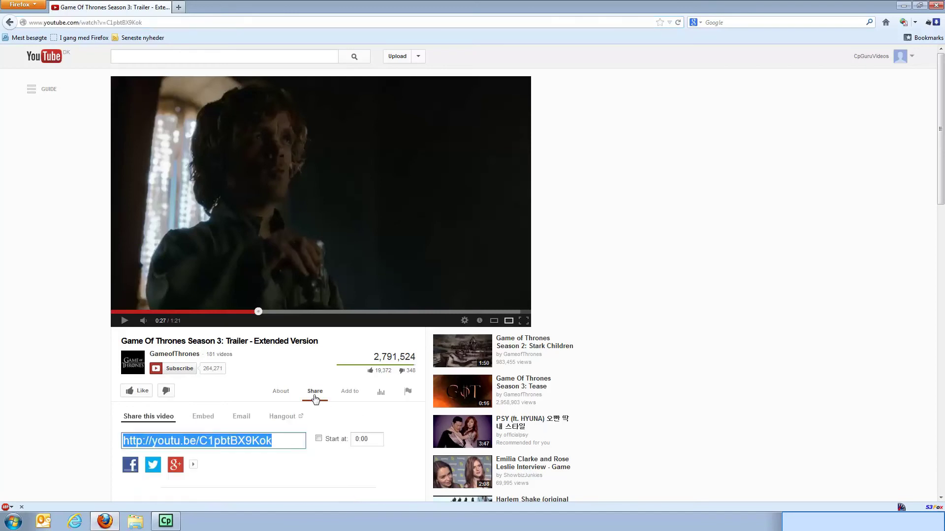
{"action": "left_click", "coordinate": [203, 417]}
{"action": "scroll", "coordinate": [242, 385], "scroll_direction": "down", "scroll_amount": 2}
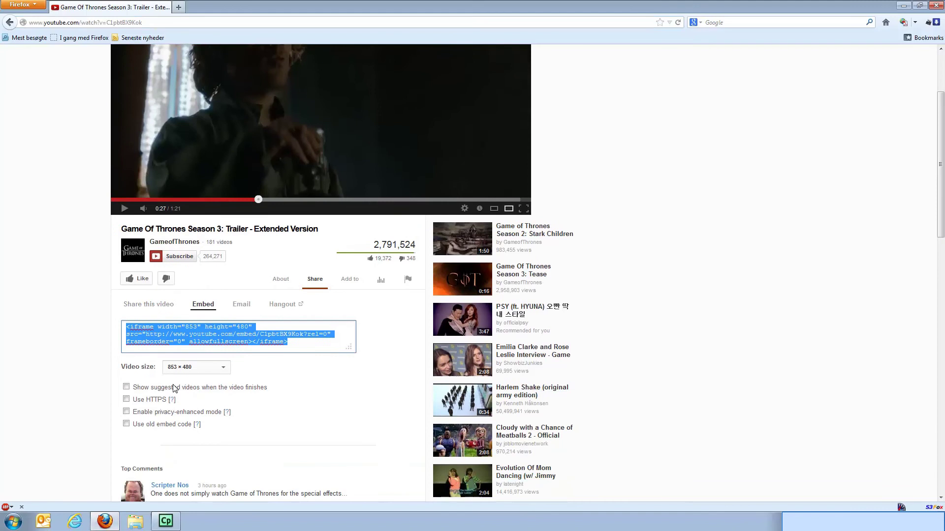
{"action": "left_click", "coordinate": [224, 368]}
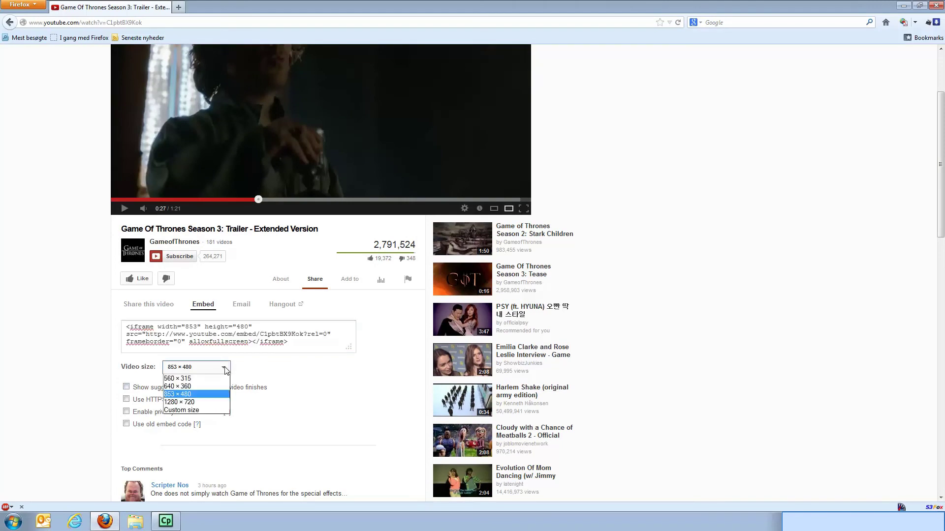
{"action": "left_click", "coordinate": [195, 397]}
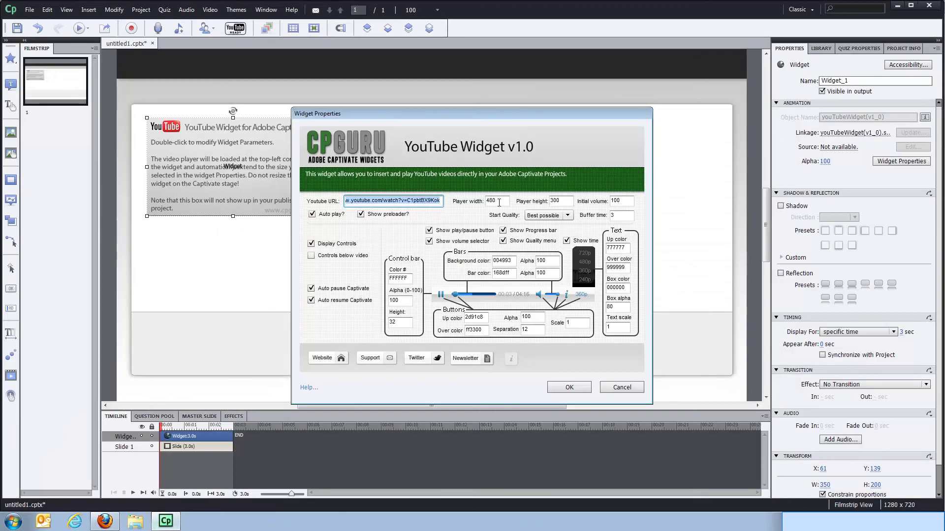
Set the widget's player width to 853 and player height to 480.
{"action": "double_click", "coordinate": [498, 202]}
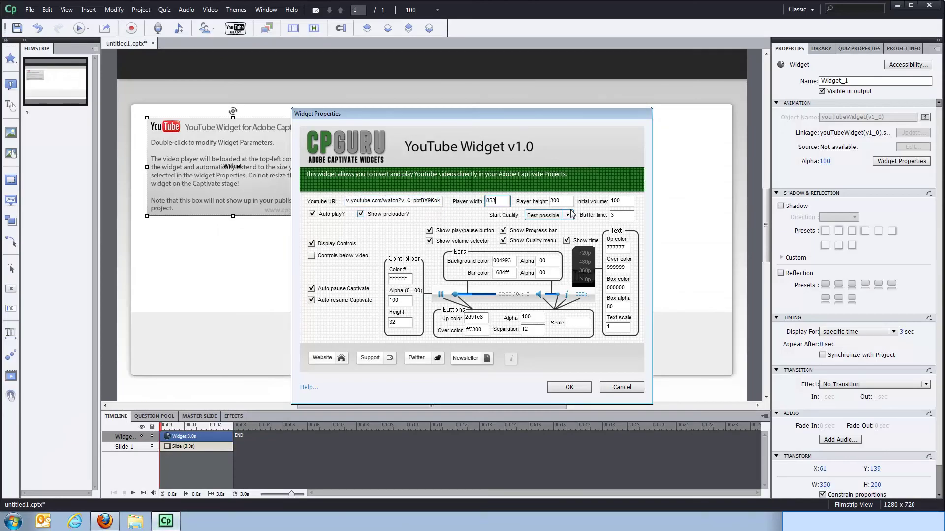
{"action": "key", "text": "Tab"}
{"action": "type", "text": "480"}
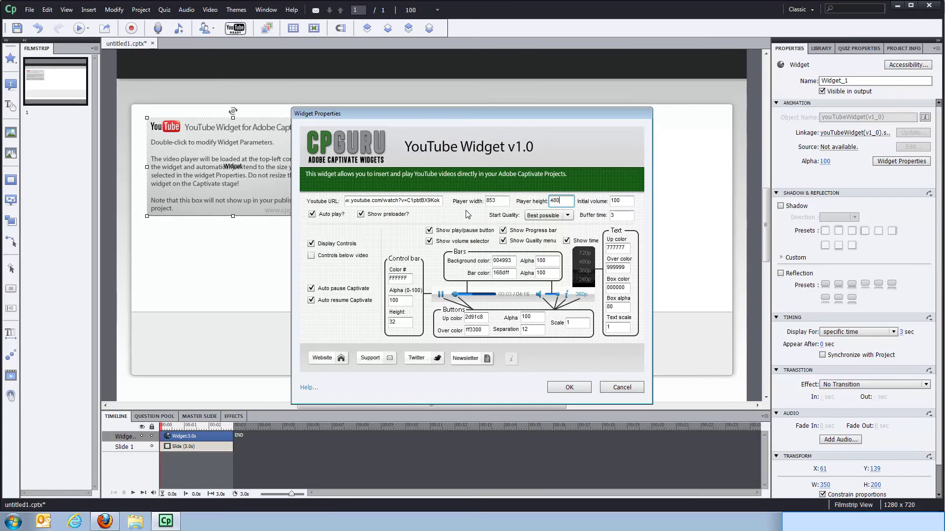
Confirm the widget settings, then deselect and reselect the YouTube widget on the slide.
{"action": "key", "text": "Return"}
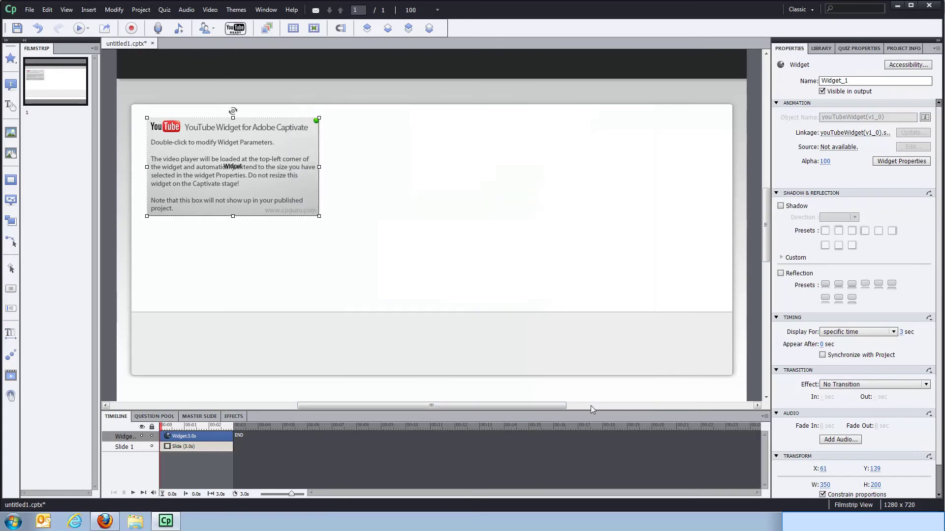
{"action": "left_click", "coordinate": [462, 249]}
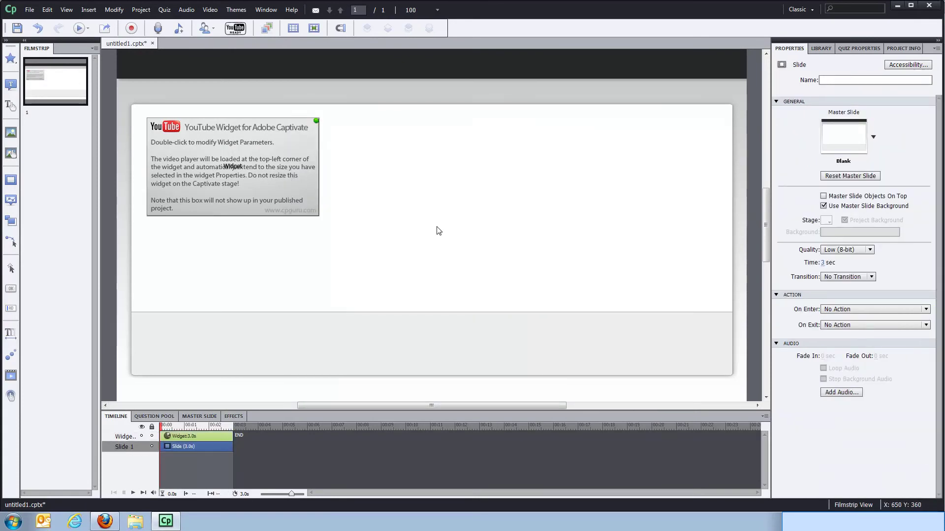
{"action": "left_click", "coordinate": [266, 196]}
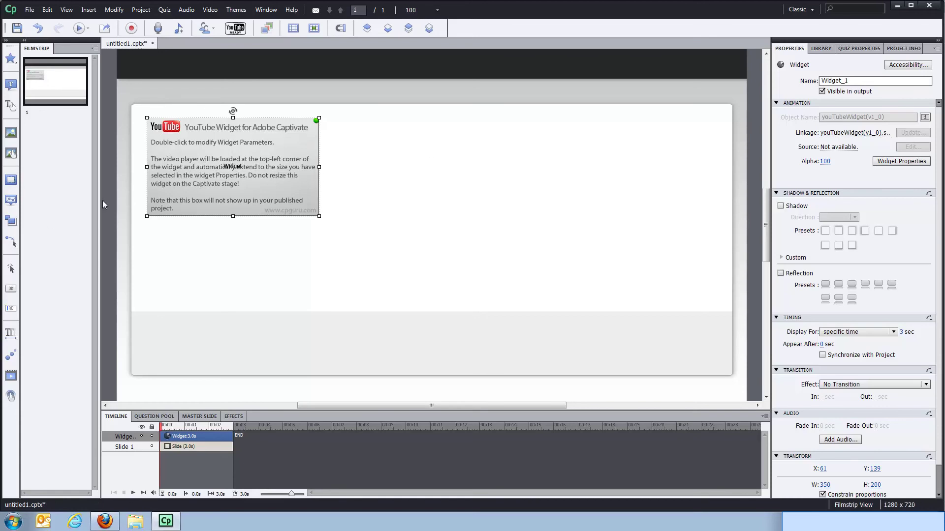
Insert a highlight box sized 853 × 480 with proportions unconstrained.
{"action": "left_click", "coordinate": [11, 180]}
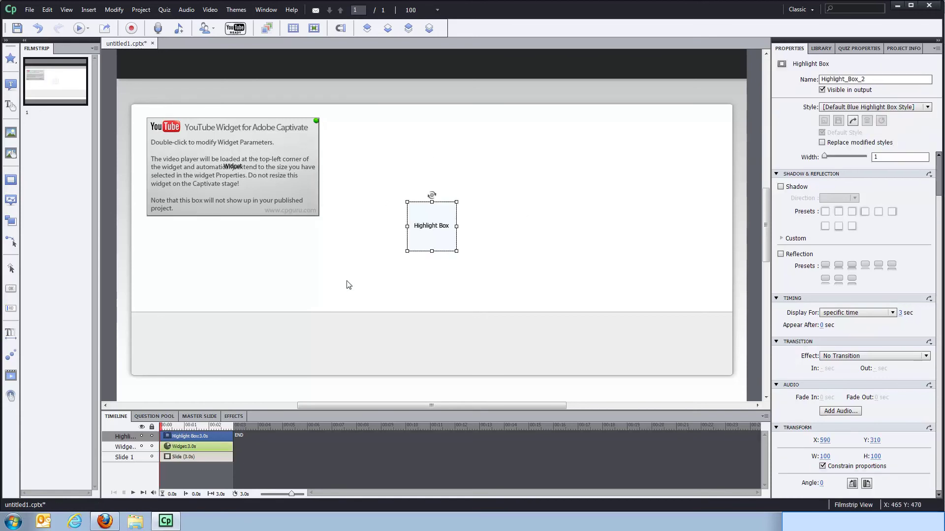
{"action": "left_click", "coordinate": [826, 456]}
{"action": "left_click", "coordinate": [845, 467]}
{"action": "type", "text": "853"}
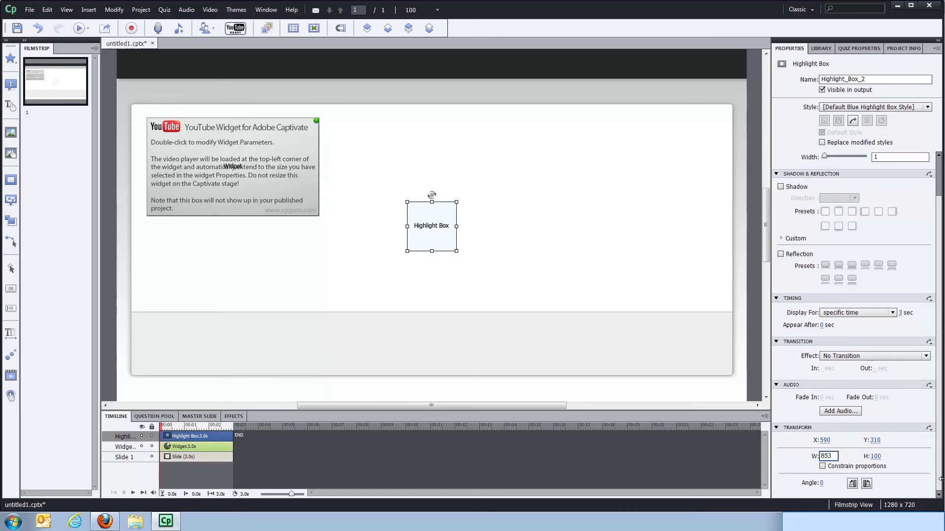
{"action": "left_click", "coordinate": [877, 456]}
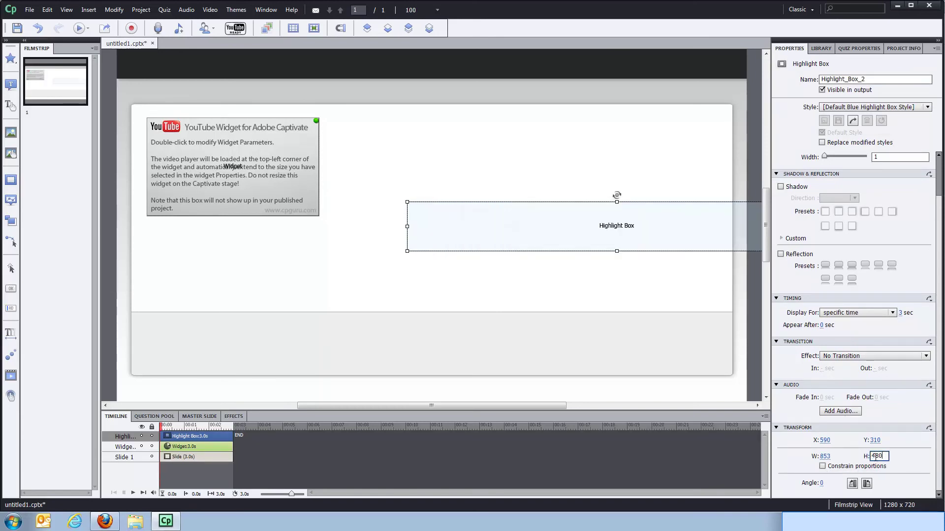
{"action": "left_click", "coordinate": [380, 323]}
{"action": "left_click", "coordinate": [587, 300]}
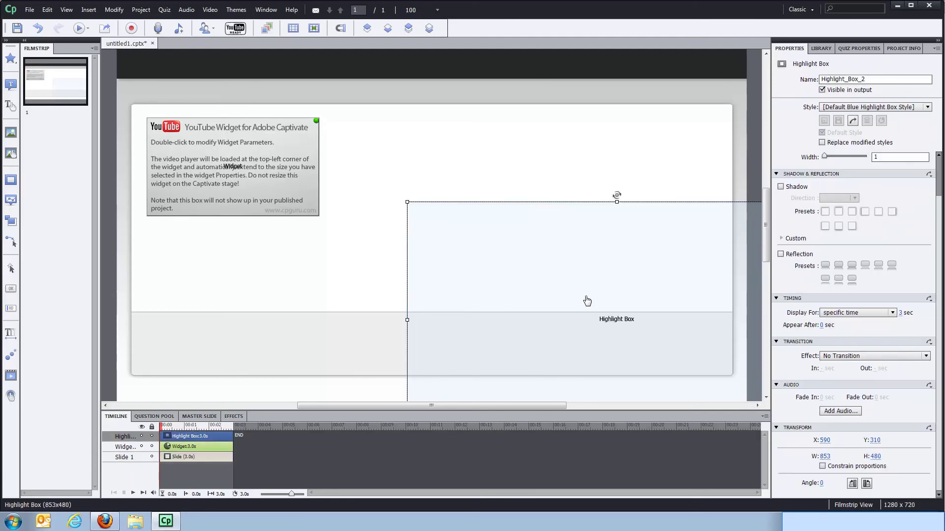
Centre the highlight box vertically and horizontally on the slide, then select the YouTube widget.
{"action": "left_click_drag", "start_coordinate": [631, 267], "coordinate": [485, 202]}
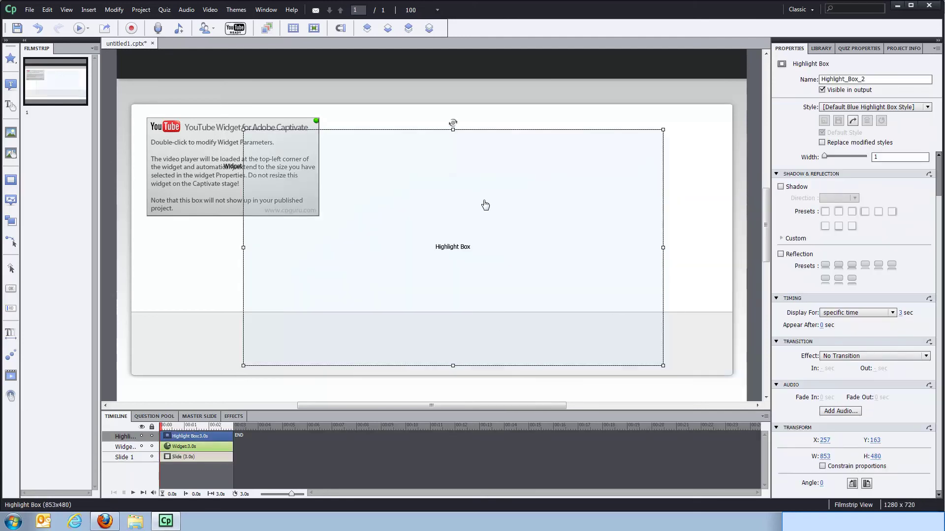
{"action": "right_click", "coordinate": [440, 220]}
{"action": "mouse_move", "coordinate": [460, 312]}
{"action": "left_click", "coordinate": [638, 329]}
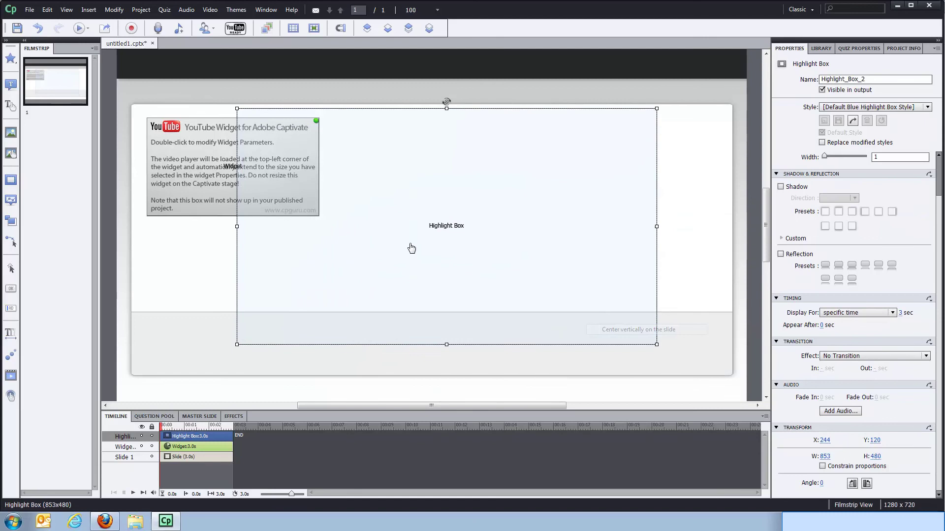
{"action": "right_click", "coordinate": [399, 231]}
{"action": "mouse_move", "coordinate": [462, 336]}
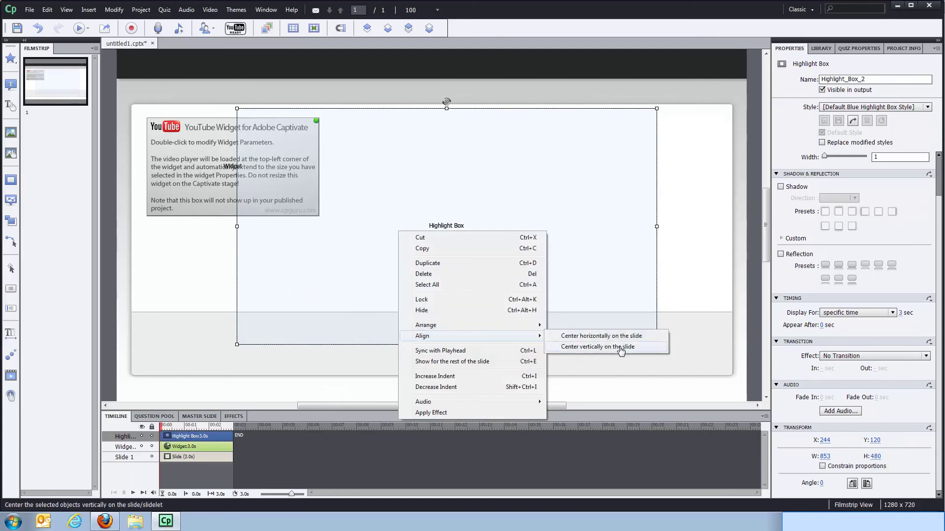
{"action": "left_click", "coordinate": [621, 337]}
{"action": "left_click", "coordinate": [673, 273]}
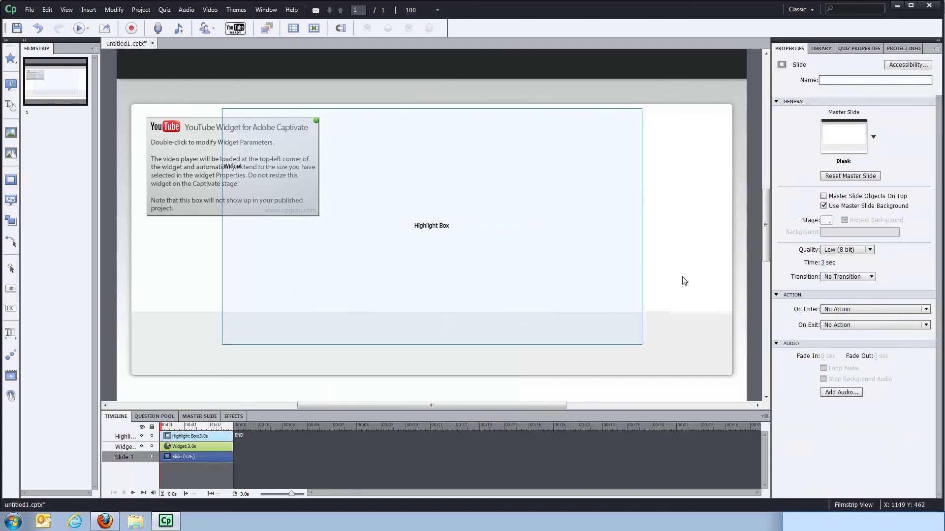
{"action": "left_click", "coordinate": [185, 163]}
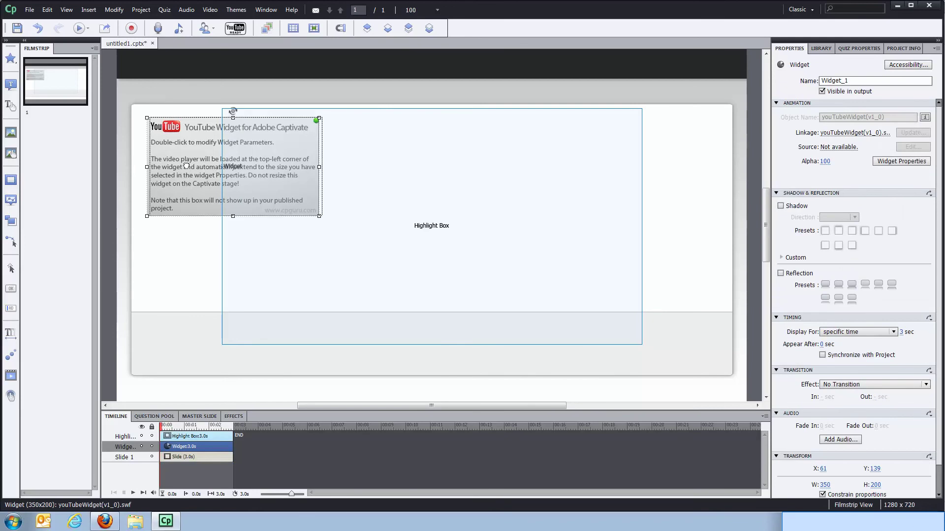
Move the YouTube widget to the highlight box's top-left corner and delete the box.
{"action": "left_click_drag", "start_coordinate": [186, 167], "coordinate": [256, 157]}
{"action": "left_click", "coordinate": [142, 196]}
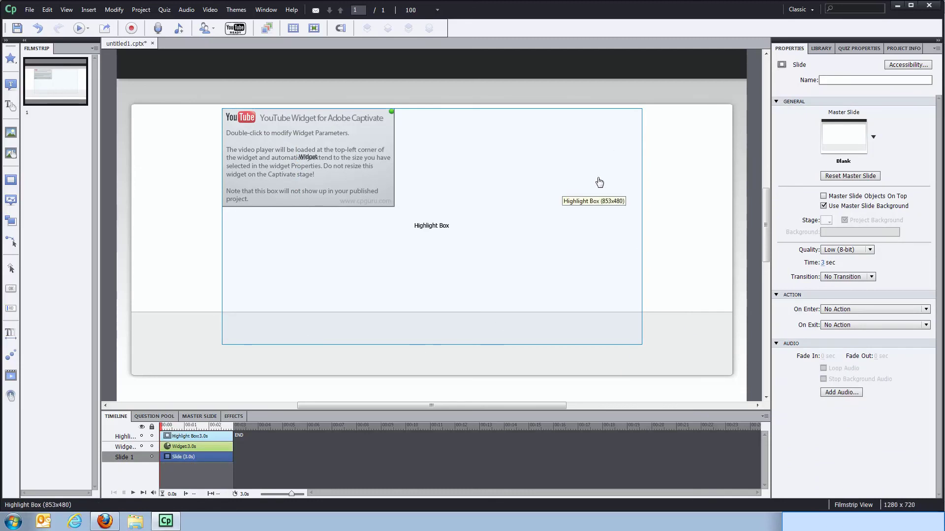
{"action": "left_click", "coordinate": [570, 287]}
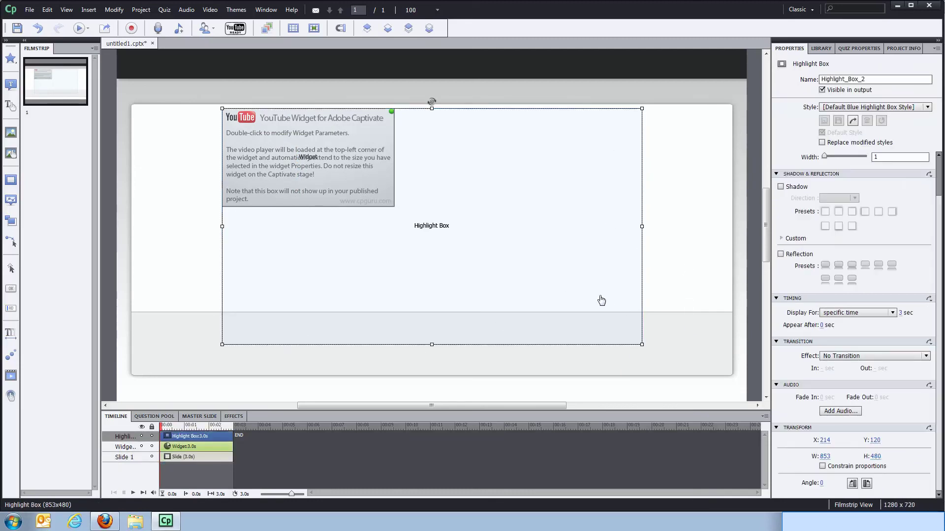
{"action": "key", "text": "Delete"}
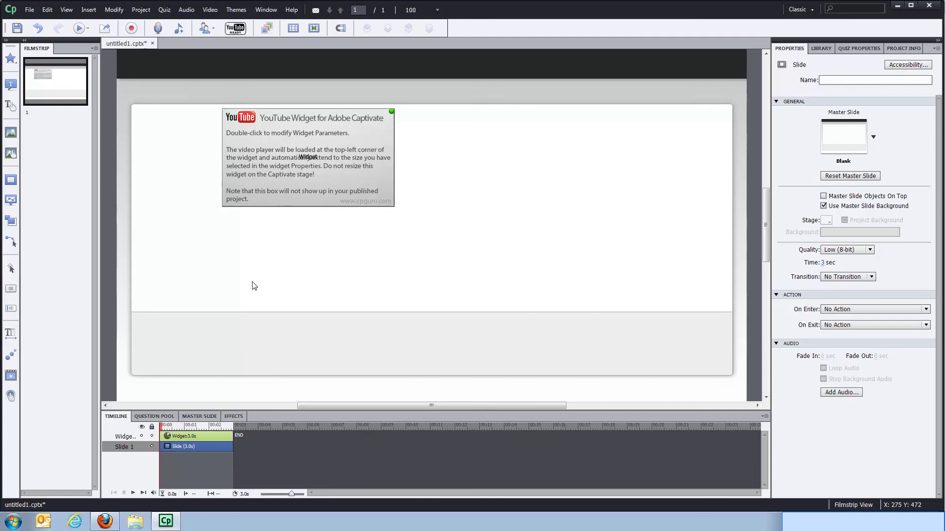
Preview the project in the browser and rewind the Game of Thrones trailer to 00:15.
{"action": "key", "text": "F4"}
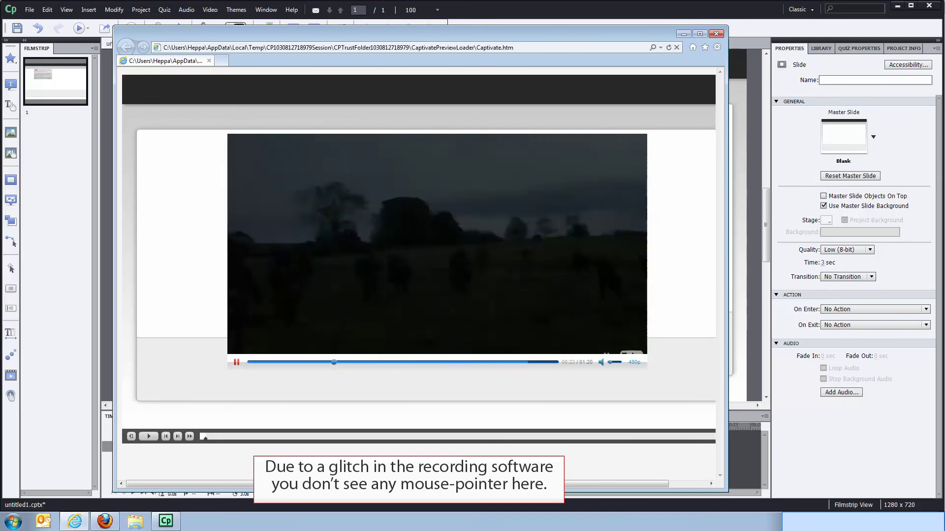
{"action": "key", "text": "space"}
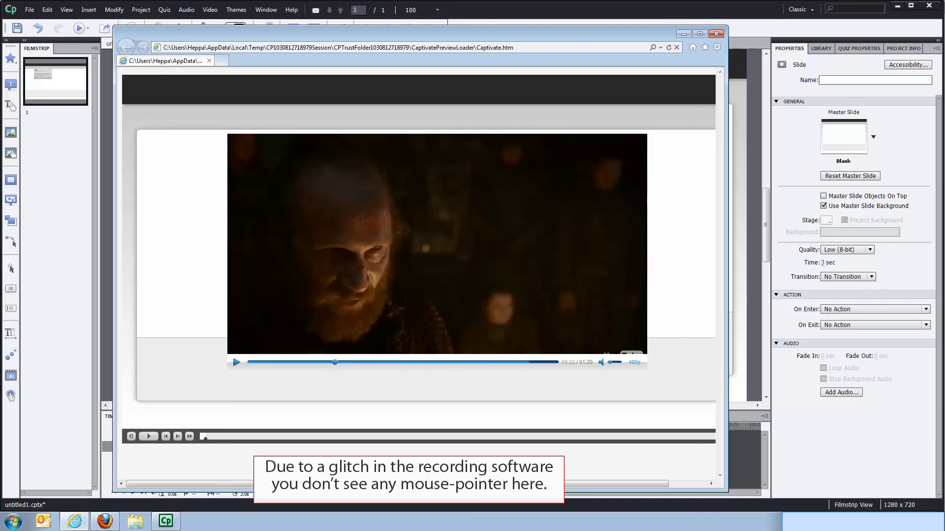
{"action": "left_click_drag", "start_coordinate": [335, 362], "coordinate": [305, 363]}
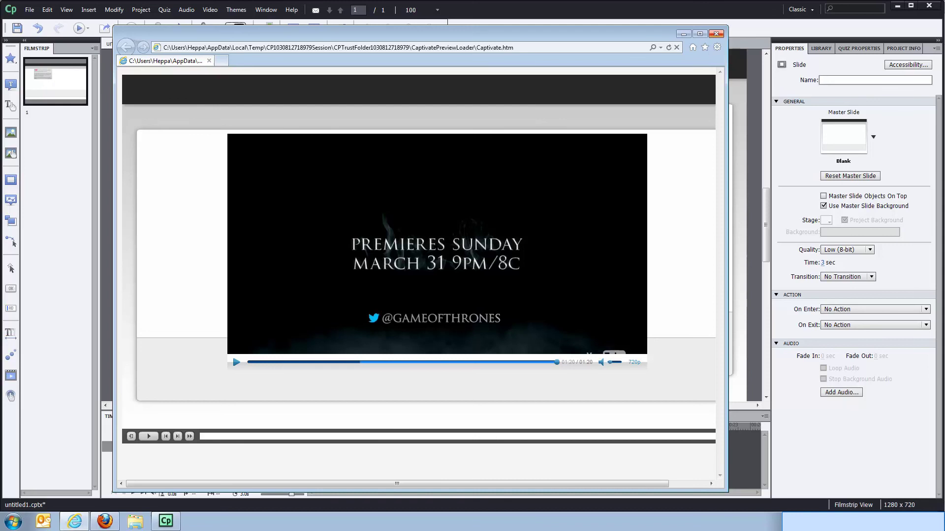
Close the Internet Explorer preview window to return to slide 1.
{"action": "key", "text": "alt+F4"}
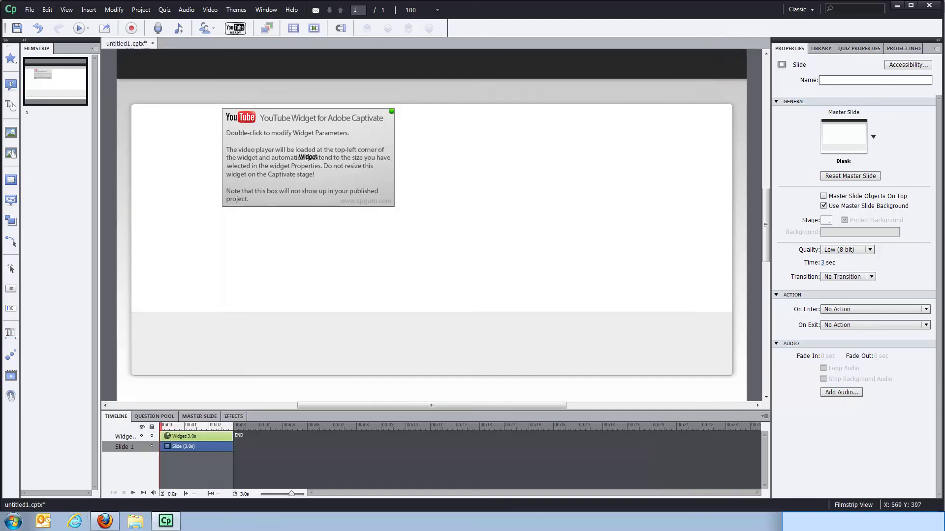